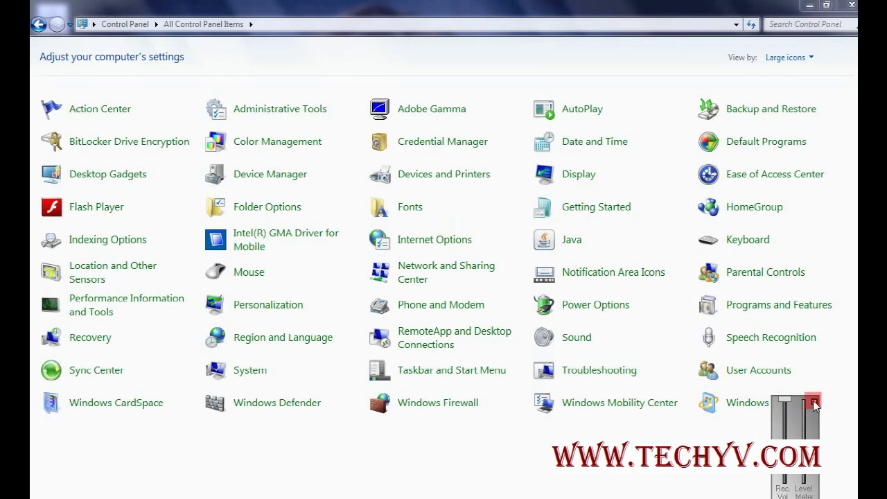
Close Control Panel and reopen it from the Start menu to All Control Panel Items
click(812, 402)
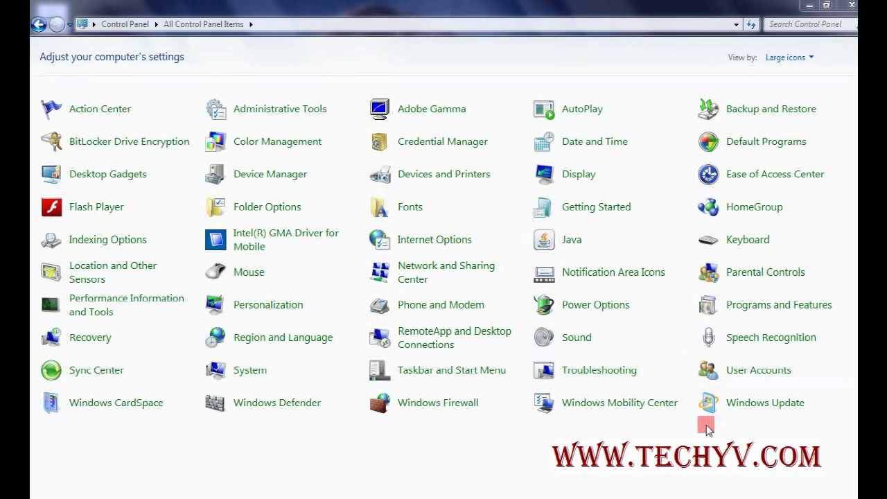
click(847, 7)
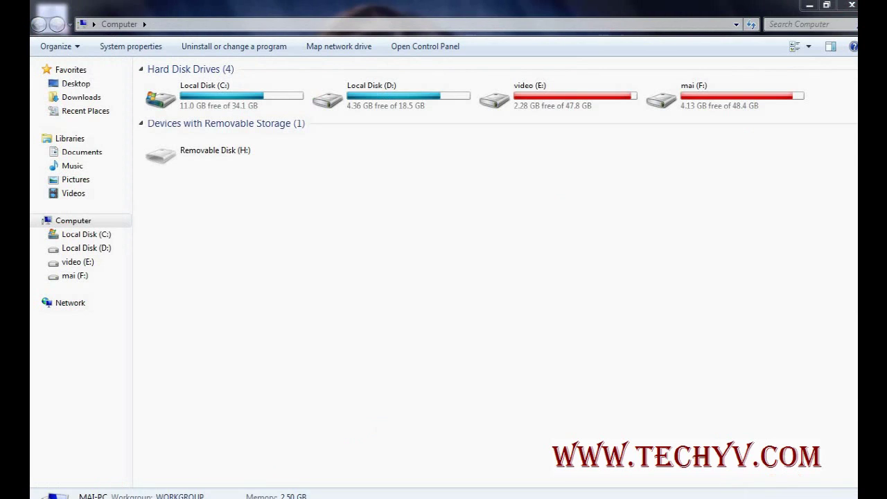
click(45, 496)
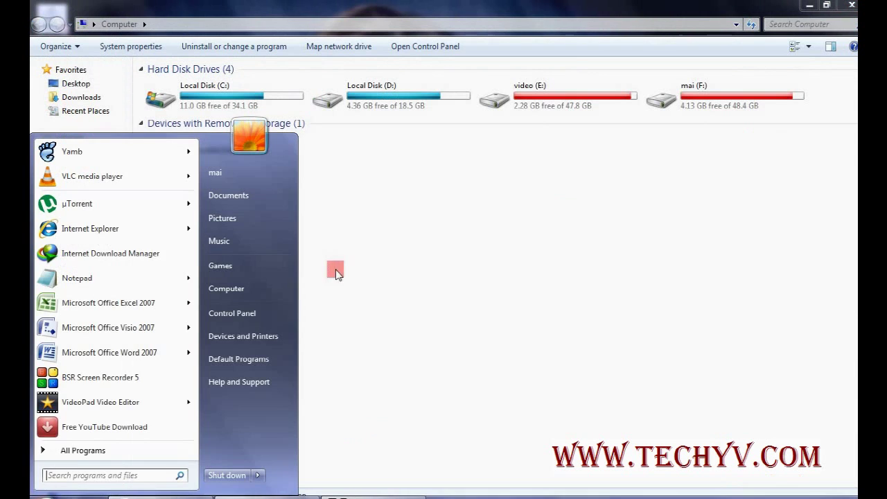
click(236, 315)
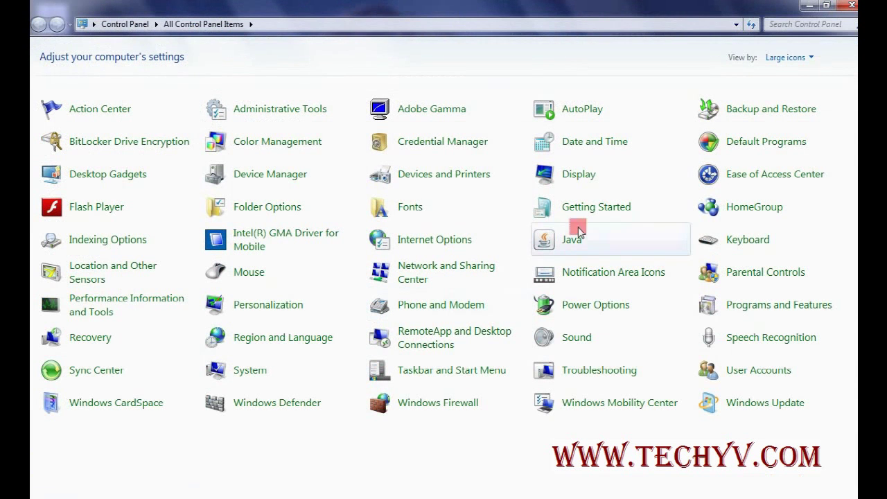
click(258, 111)
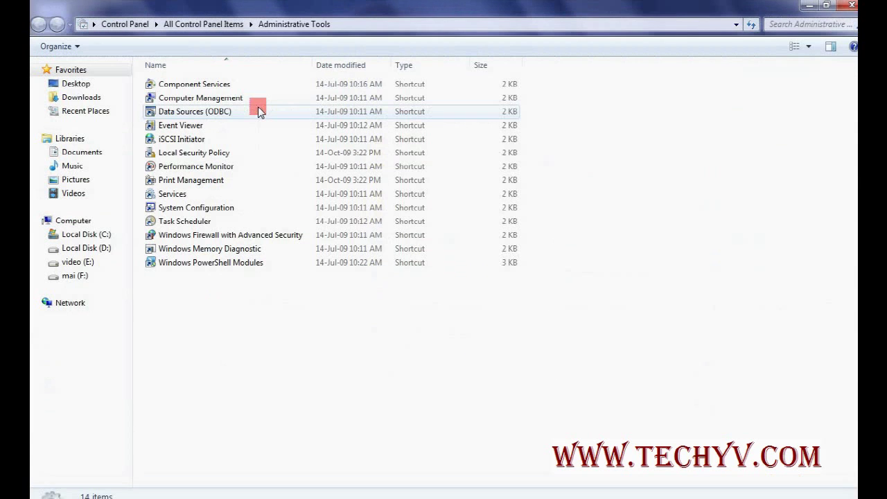
click(170, 23)
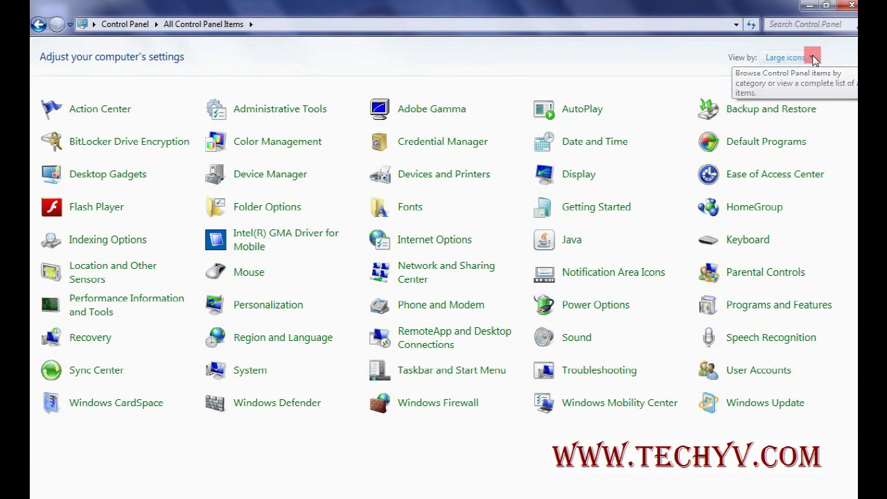
click(813, 58)
click(794, 109)
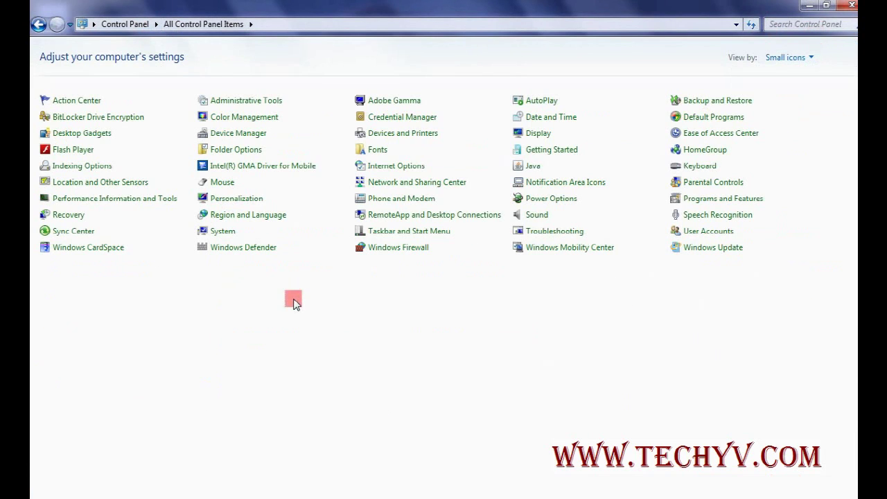
click(808, 61)
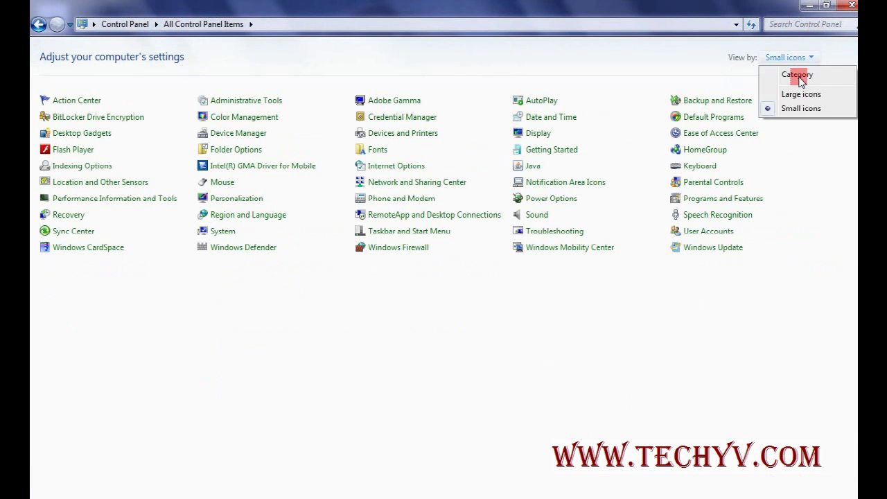
click(798, 73)
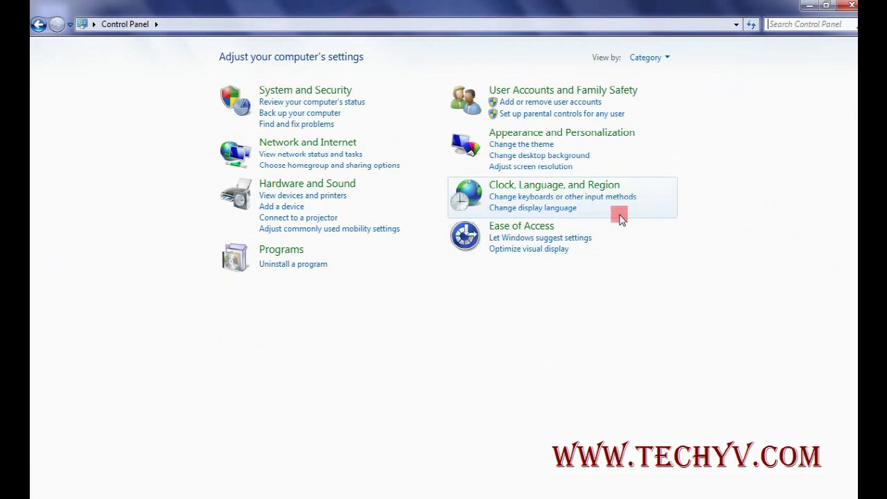
click(643, 58)
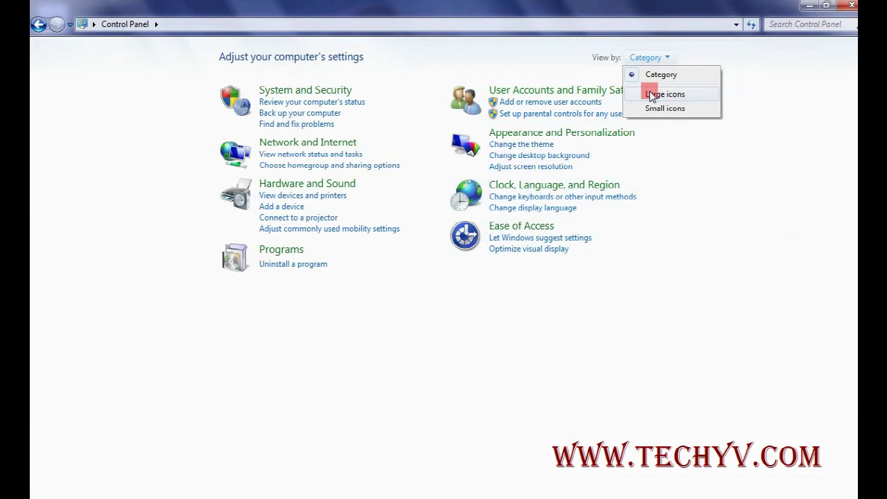
click(655, 94)
click(274, 116)
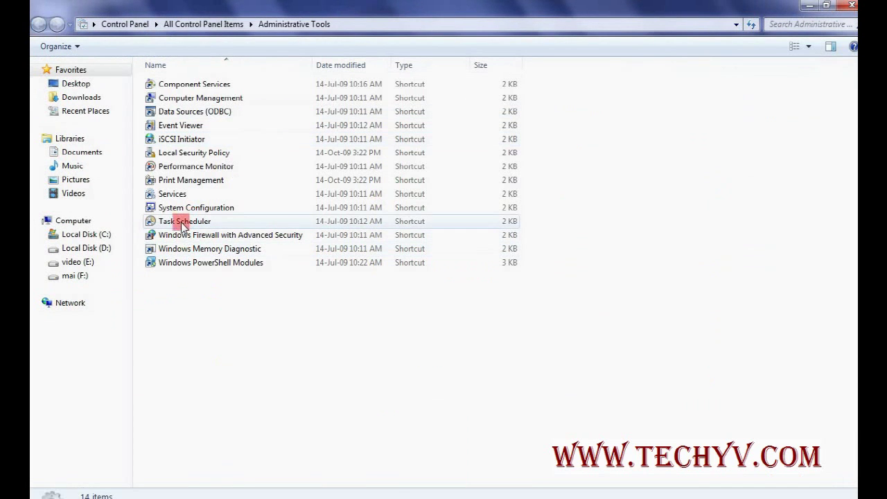
Launch Task Scheduler and start a basic task named task12 with description 'descr'
double_click(182, 223)
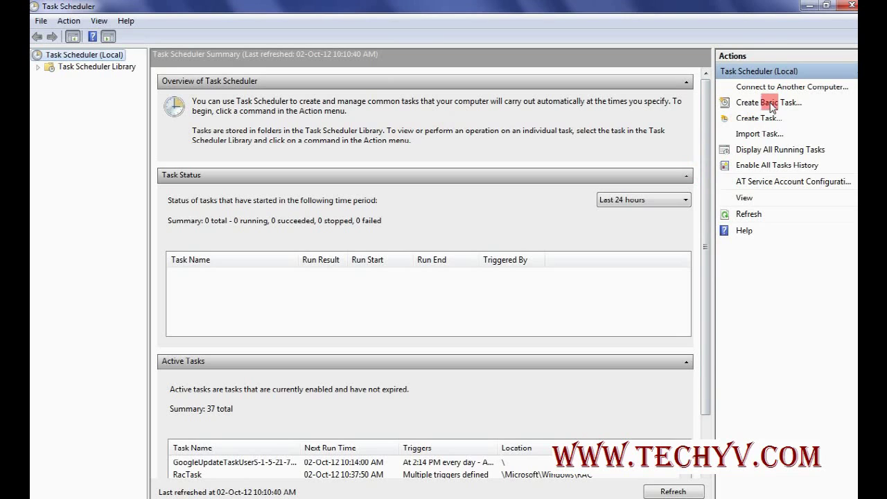
click(772, 104)
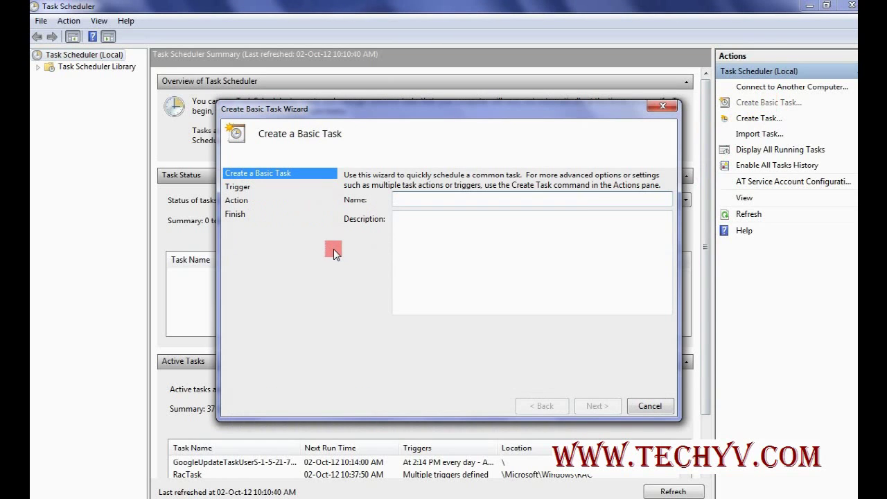
text(t)
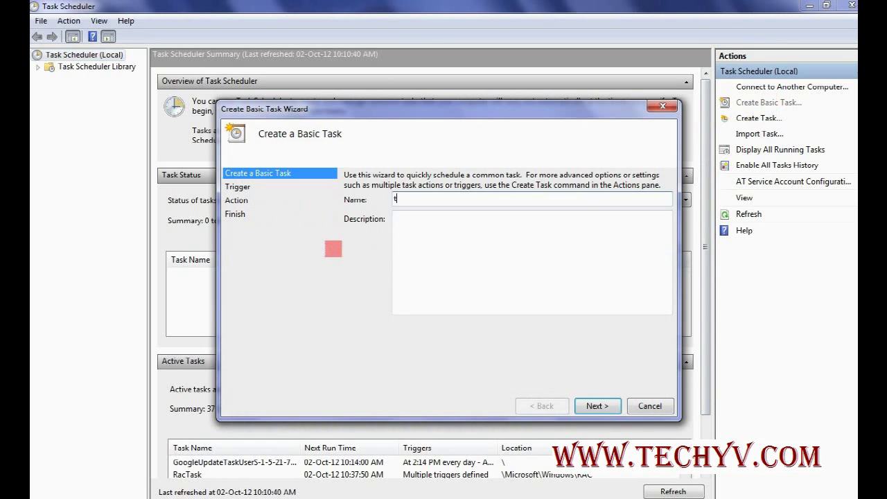
text(ask12)
key(Tab)
text(descr)
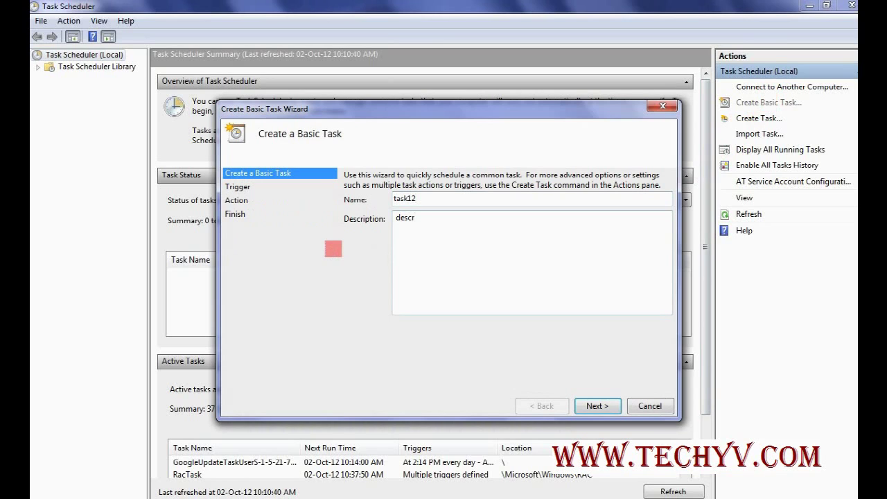
key(Return)
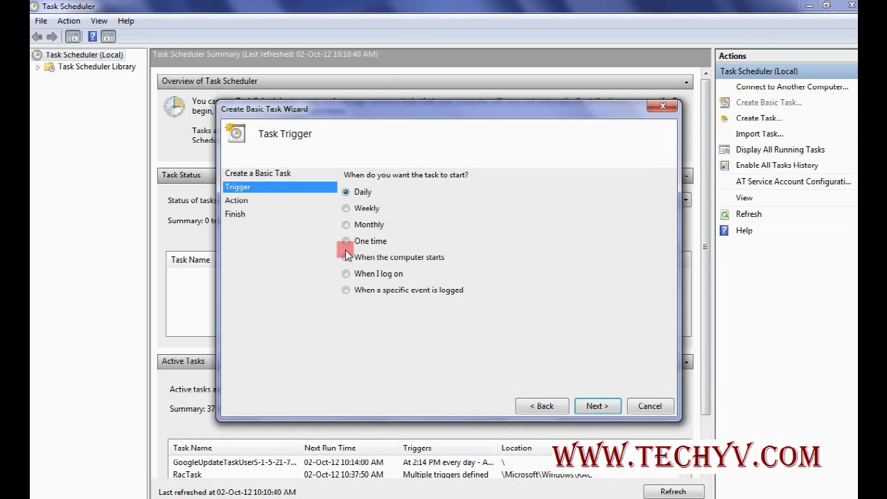
Give the task a Daily trigger starting 10:12:33 AM, recurring every 1 day
click(378, 258)
click(378, 276)
click(350, 194)
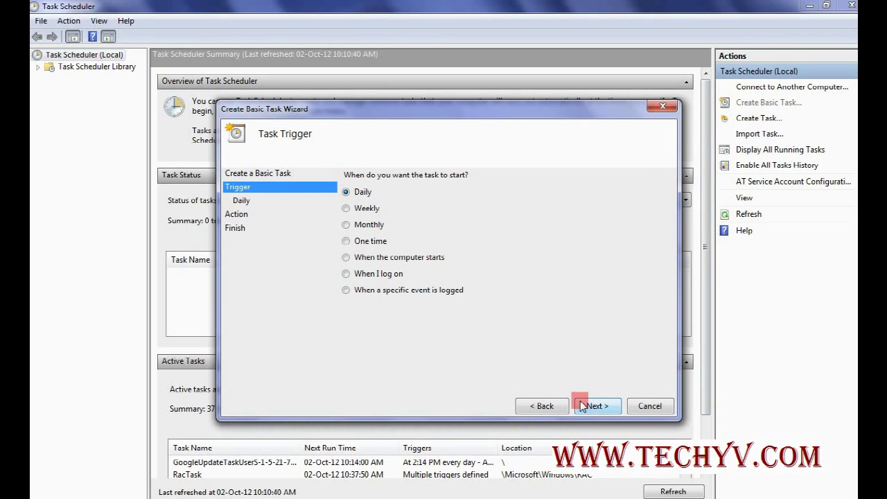
click(581, 406)
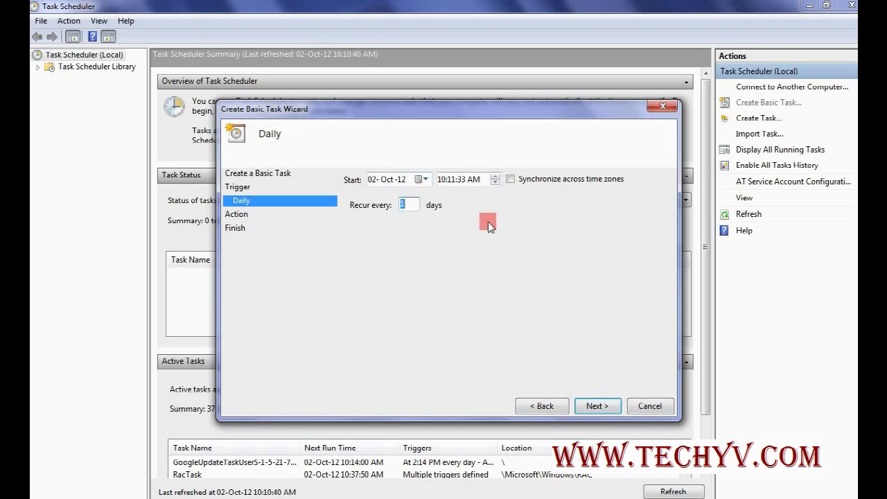
click(454, 179)
click(585, 409)
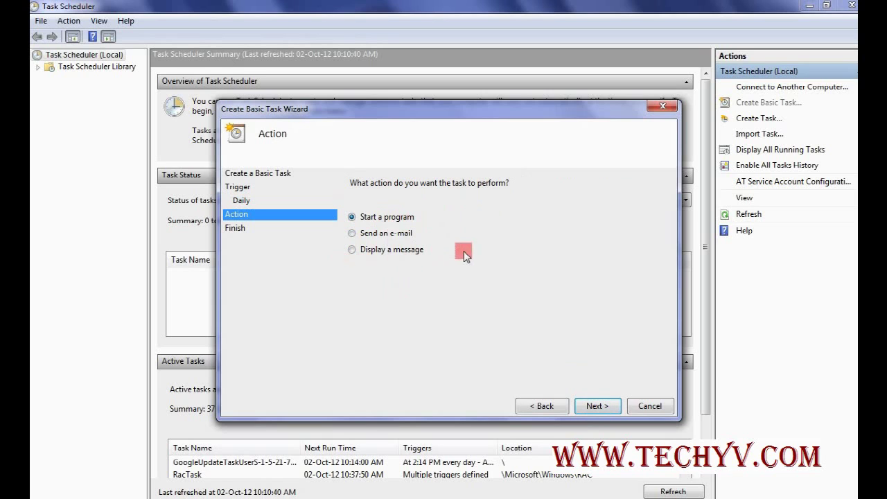
Set the Jab Tak Hai Jaan trailer video as the program to start and finish task12
click(595, 407)
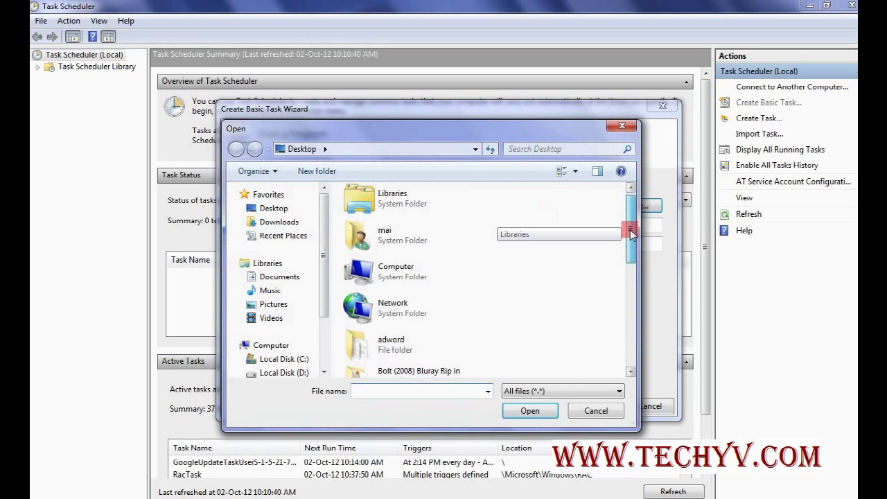
mouse_move(631, 234)
mouse_down()
mouse_move(639, 315)
mouse_move(633, 308)
mouse_up()
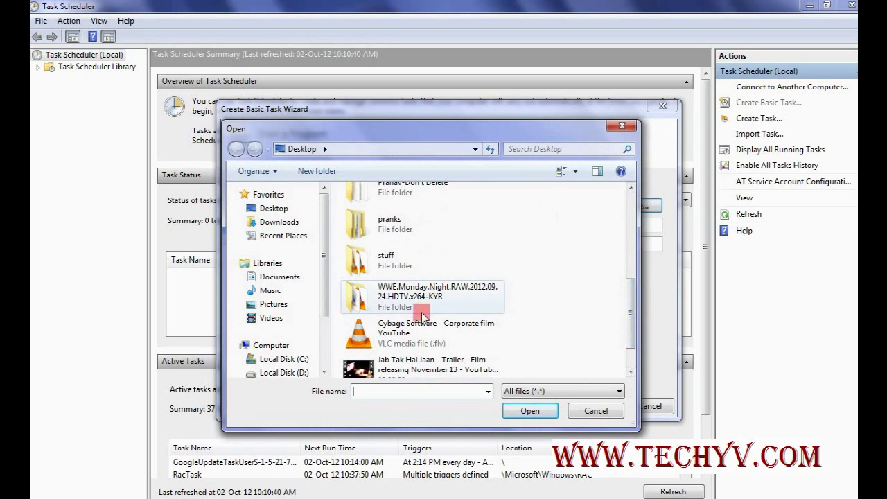
double_click(409, 364)
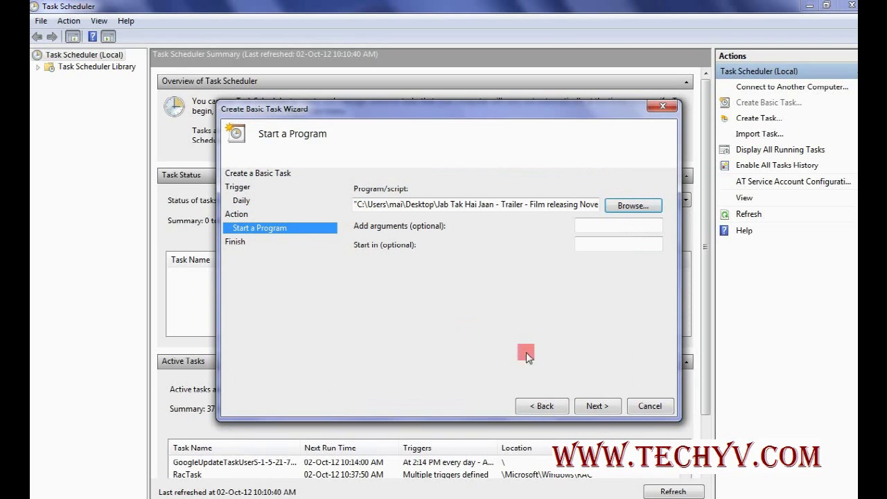
click(595, 406)
click(594, 407)
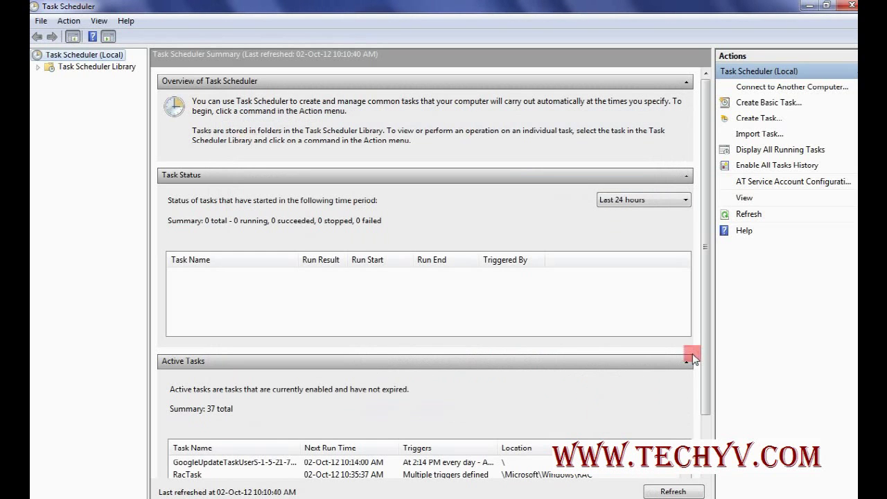
Collapse Task Status and expand Active Tasks, scrolling through the 37 active tasks
mouse_move(705, 354)
mouse_down()
mouse_move(711, 328)
mouse_move(706, 392)
mouse_up()
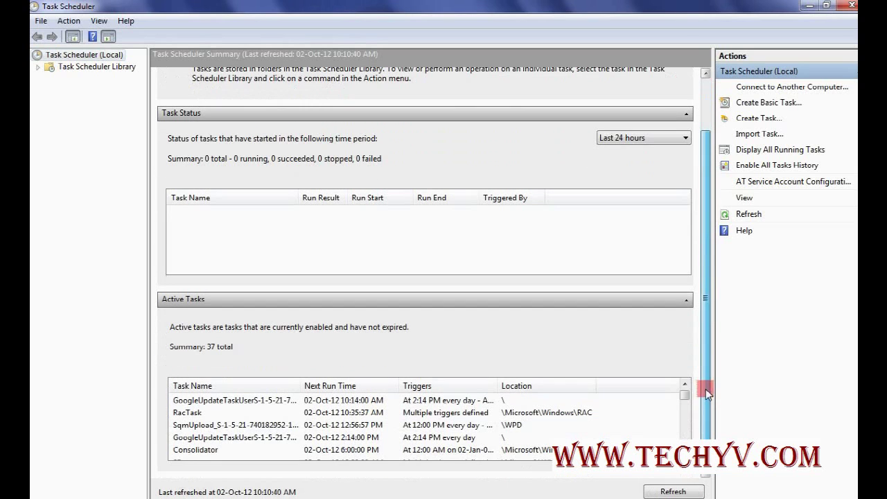
click(520, 299)
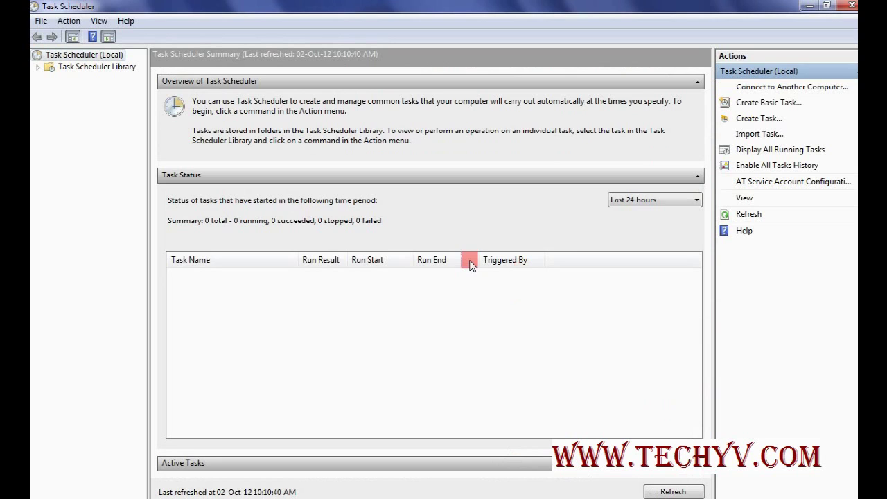
click(372, 174)
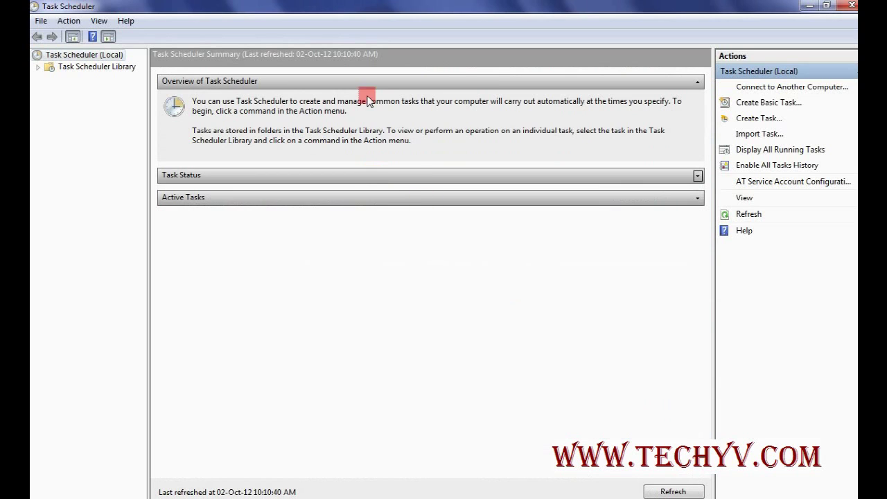
click(334, 197)
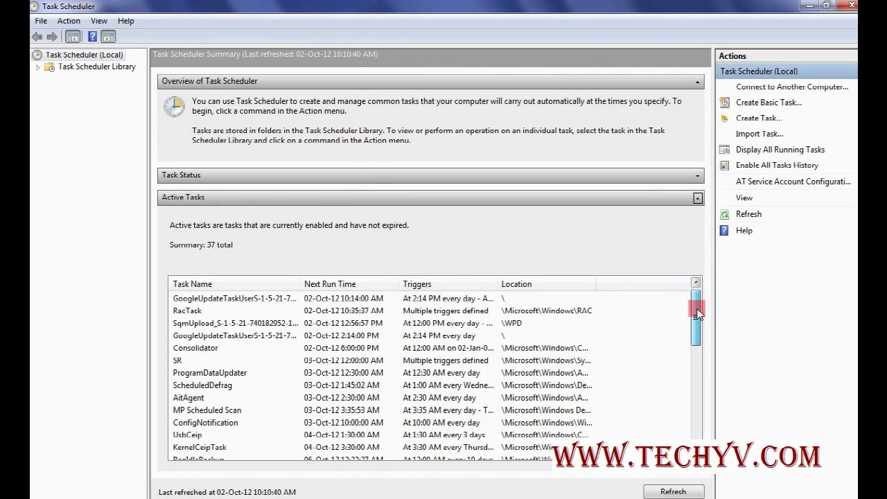
drag(696, 318, 702, 347)
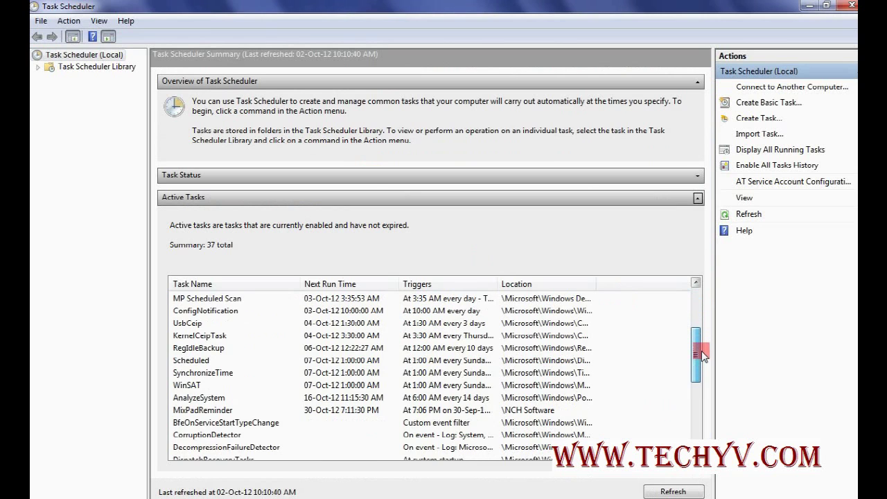
drag(702, 347, 702, 374)
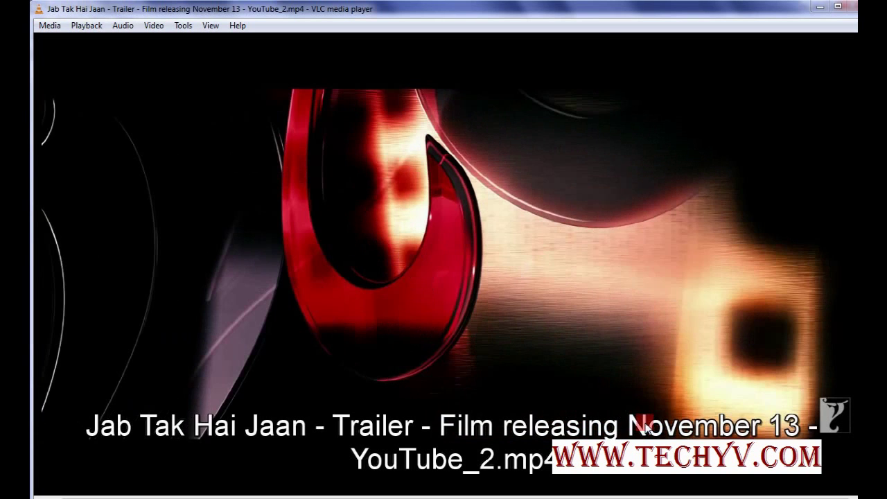
Pause the trailer and close VLC media player
key(space)
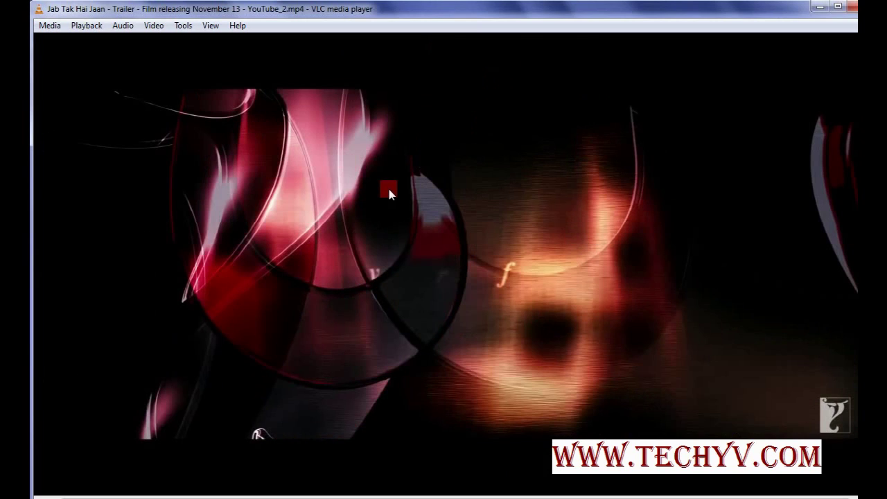
click(854, 9)
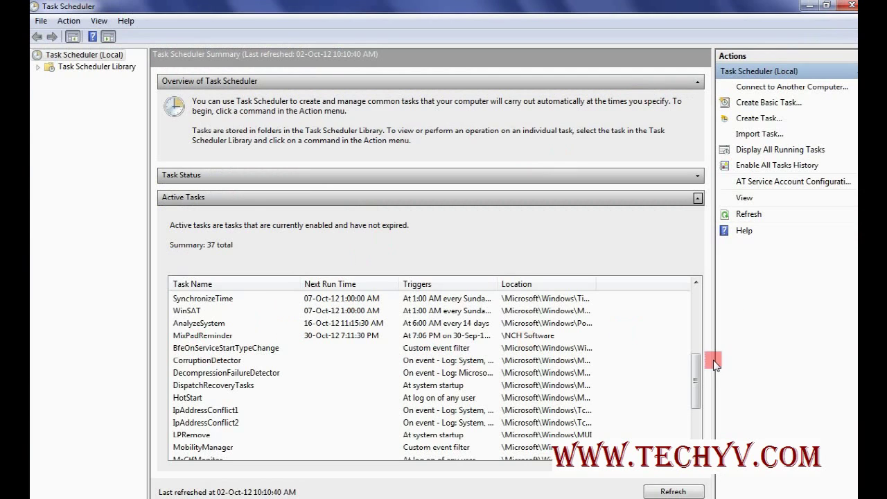
drag(697, 381, 697, 389)
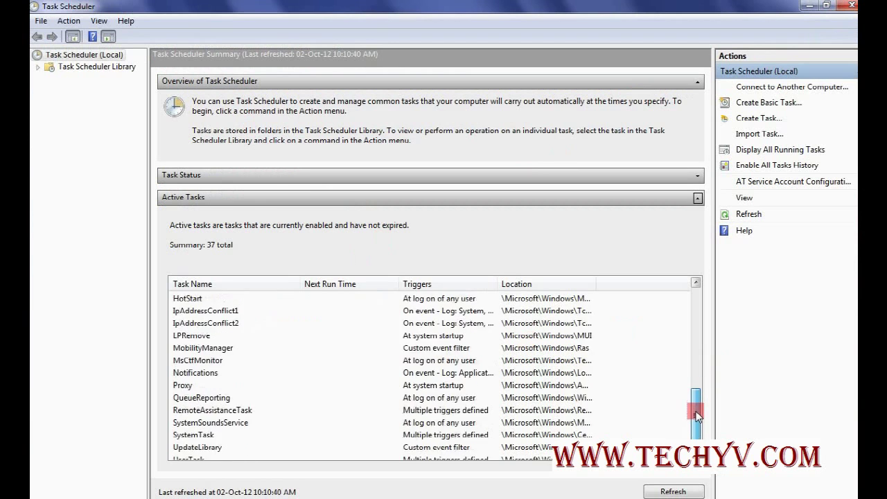
drag(696, 413, 704, 313)
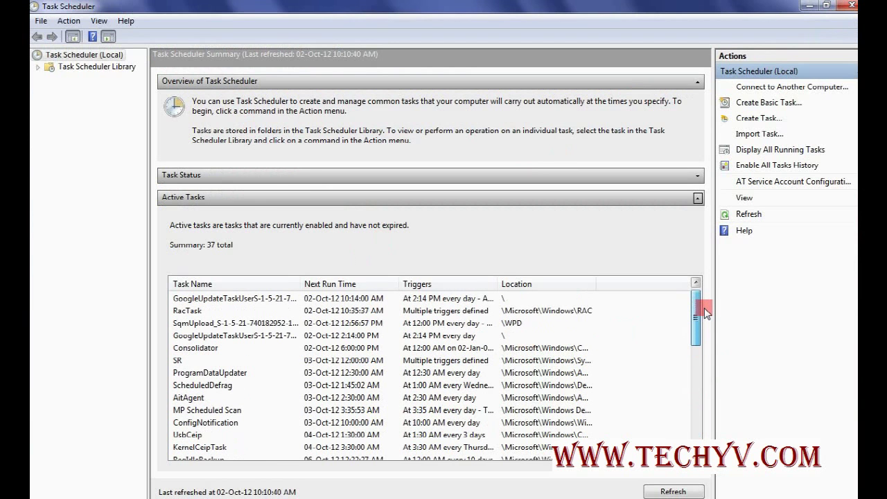
drag(705, 309, 696, 320)
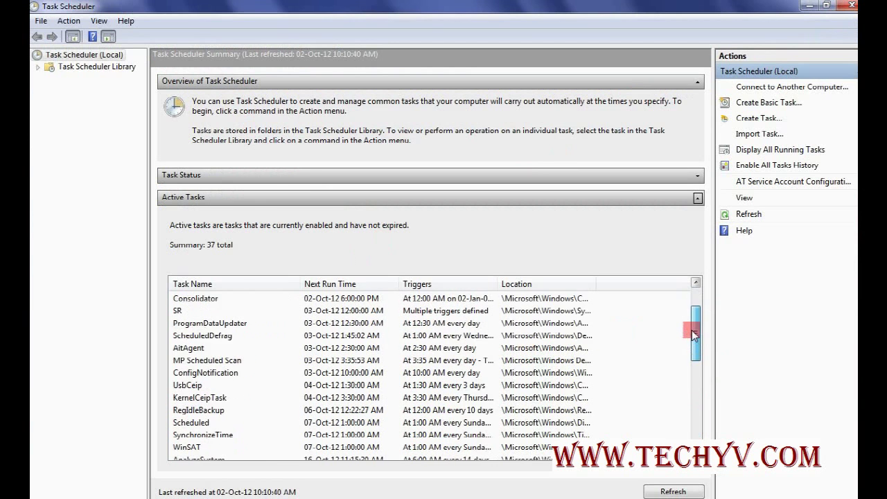
scroll(696, 320, up, 1)
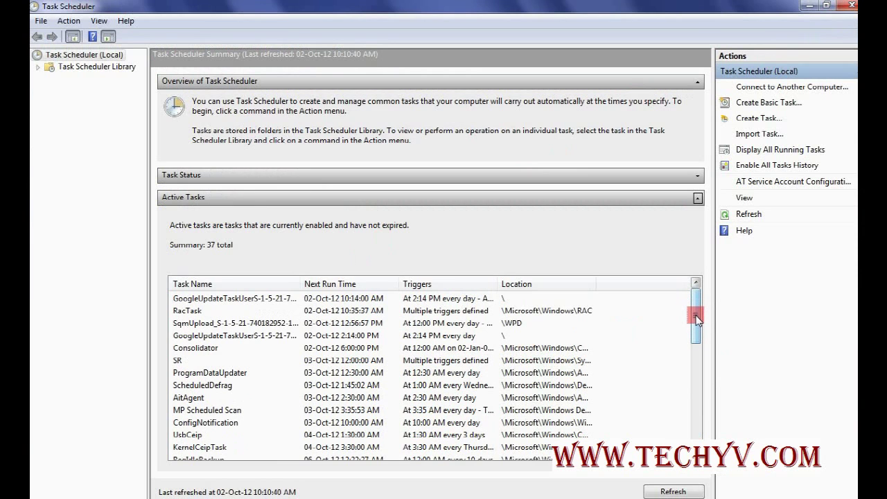
mouse_move(691, 334)
mouse_down()
mouse_move(693, 396)
mouse_move(693, 283)
mouse_up()
drag(702, 321, 703, 337)
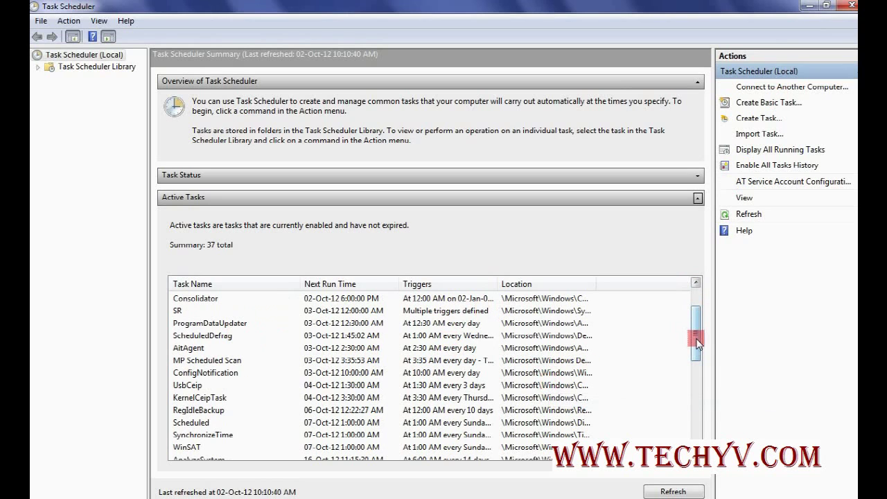
drag(706, 343, 698, 433)
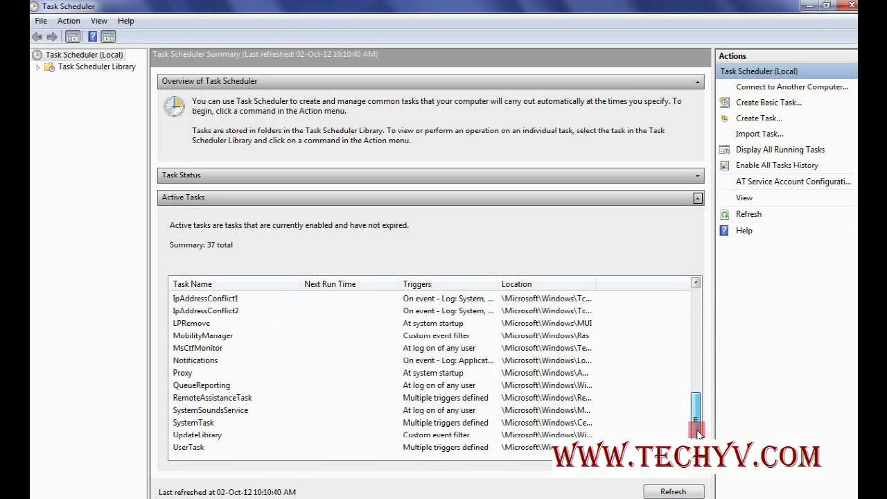
click(224, 436)
View the UpdateLibrary task's details, then switch to the Task Scheduler Library folder
double_click(225, 436)
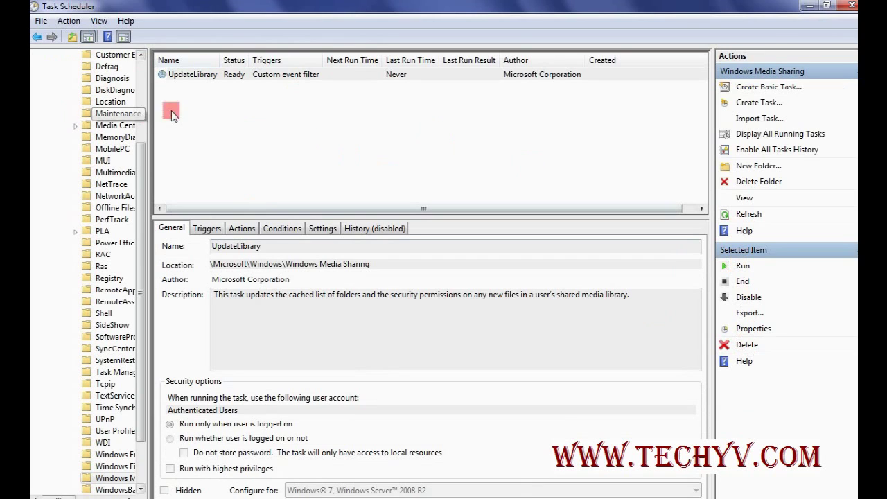
click(142, 76)
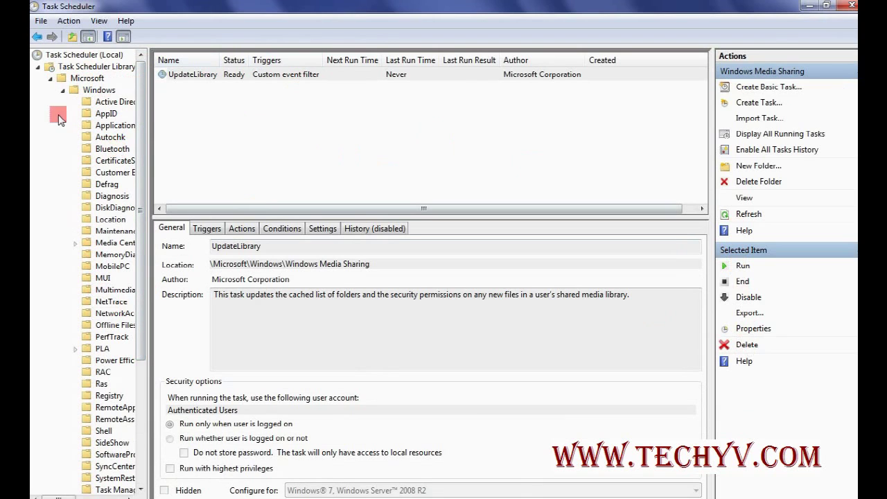
click(47, 69)
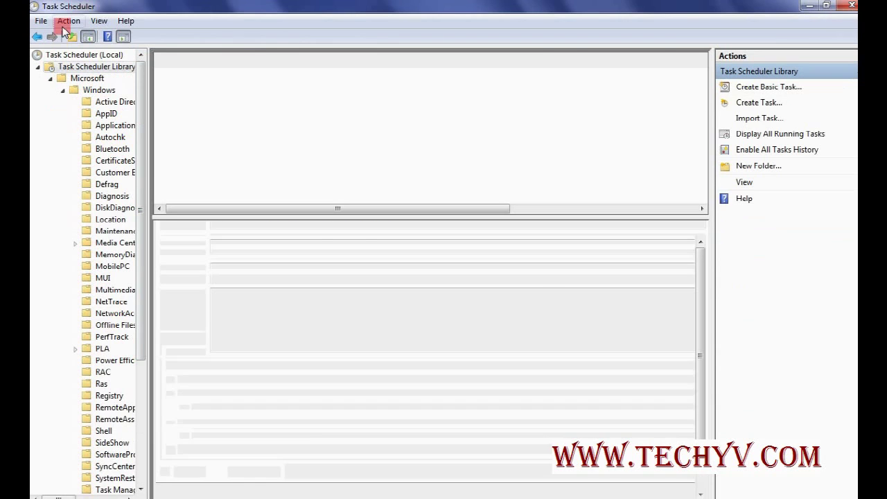